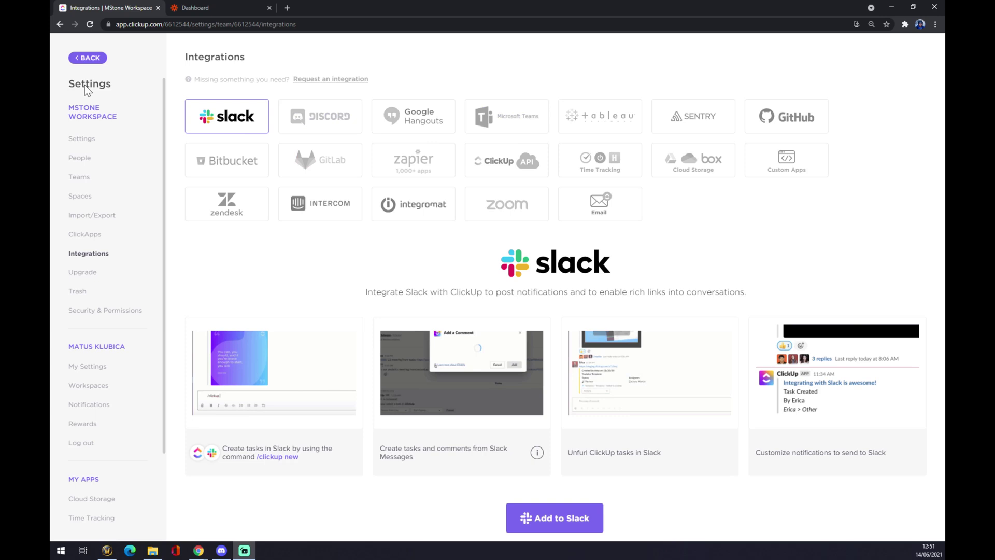
- Go back from Integrations settings to the Quick Start Template list with its 15 tasks
{"action": "left_click", "coordinate": [89, 58]}
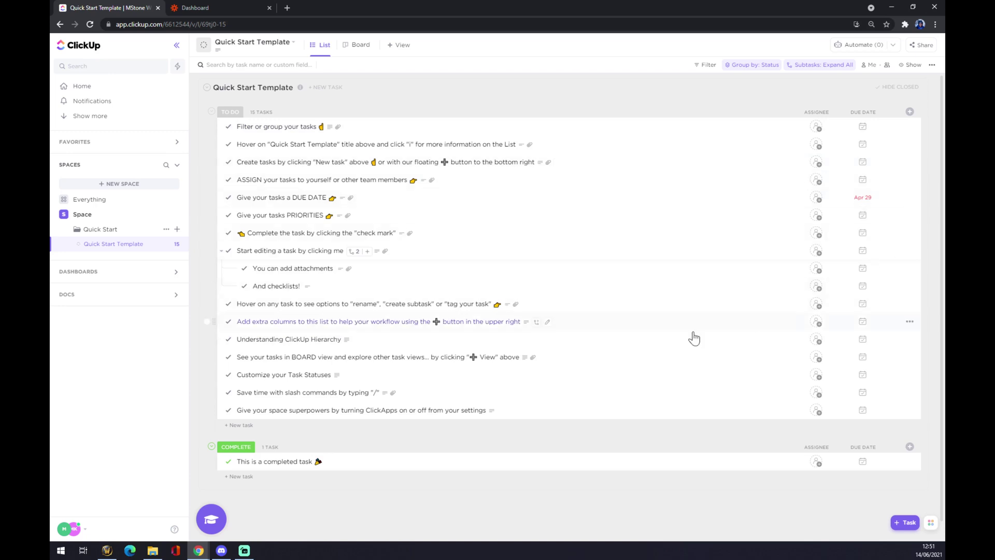
- From the workspace avatar menu, go to Integrations and open the Zendesk integration page
{"action": "left_click", "coordinate": [71, 534]}
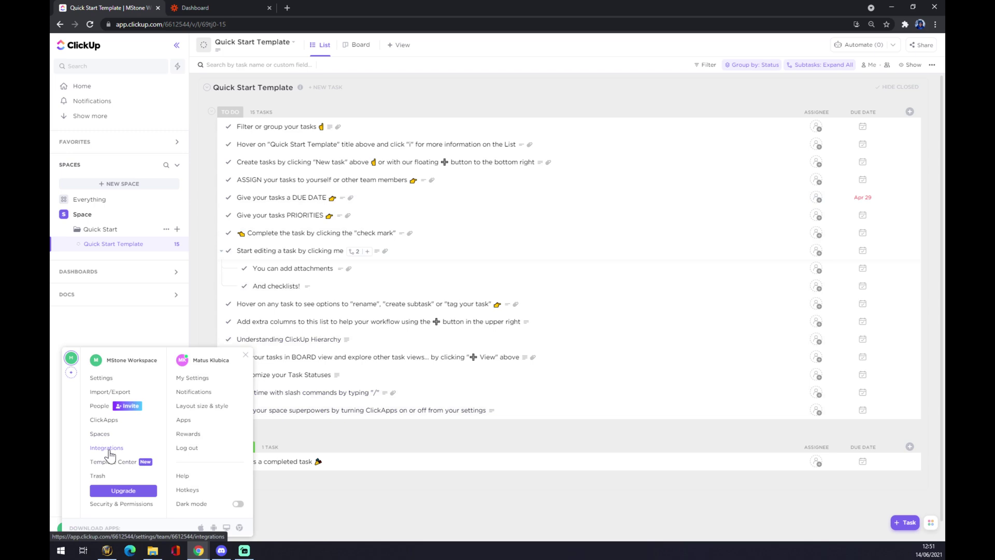
{"action": "left_click", "coordinate": [69, 531]}
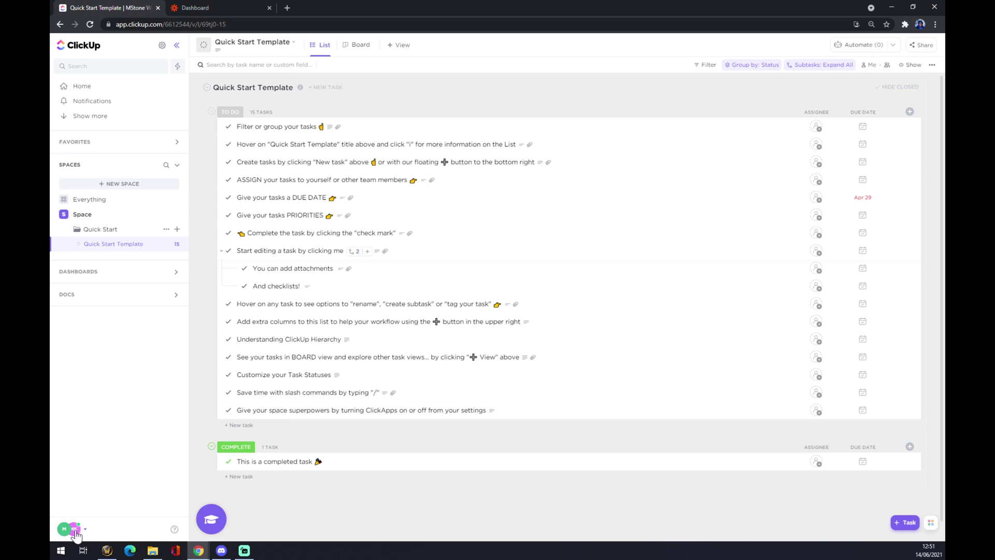
{"action": "left_click", "coordinate": [73, 530]}
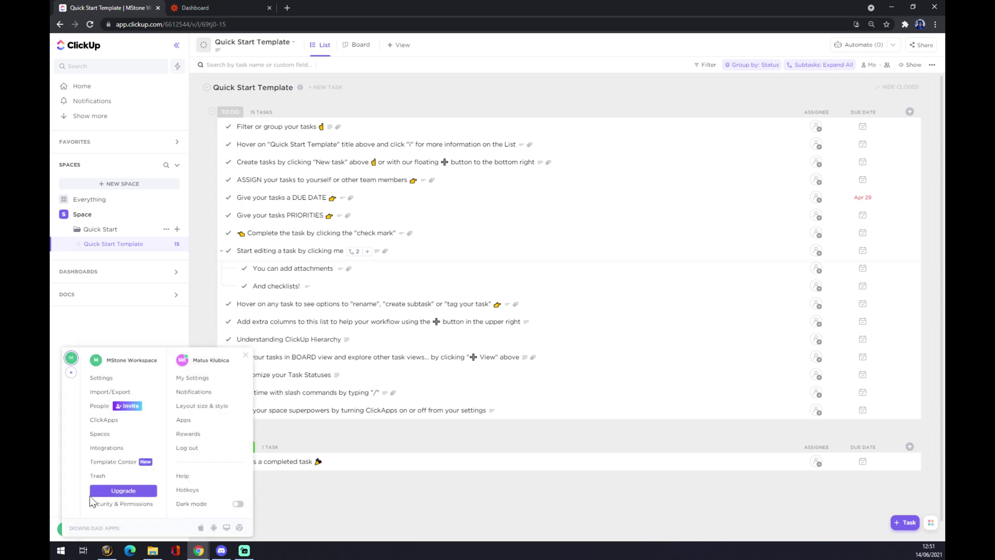
{"action": "left_click", "coordinate": [105, 449]}
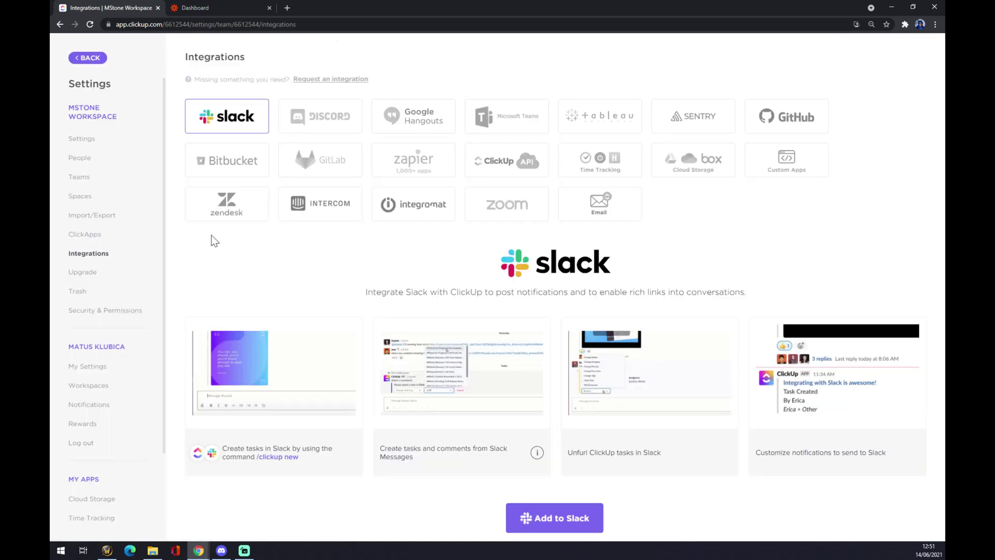
{"action": "left_click", "coordinate": [235, 217]}
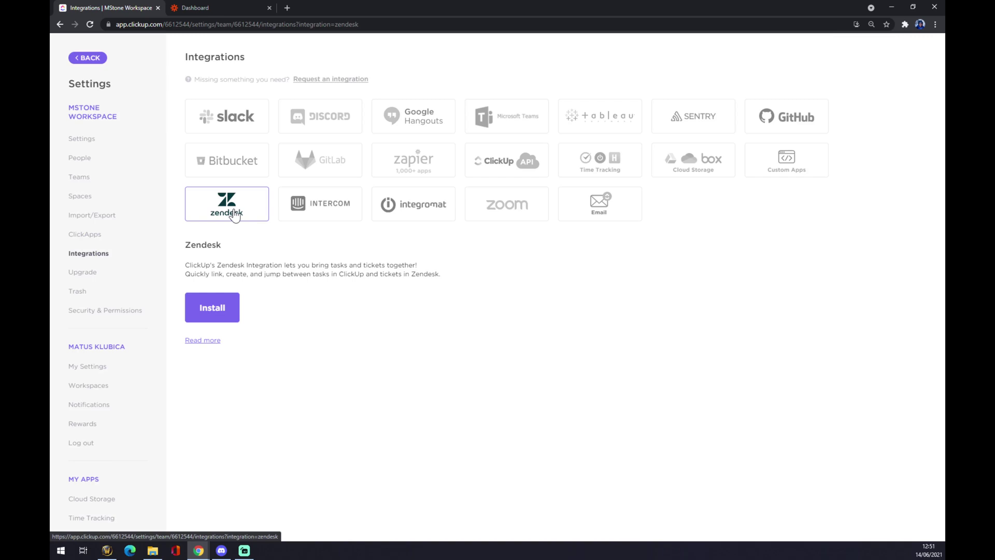
{"action": "left_click", "coordinate": [228, 312]}
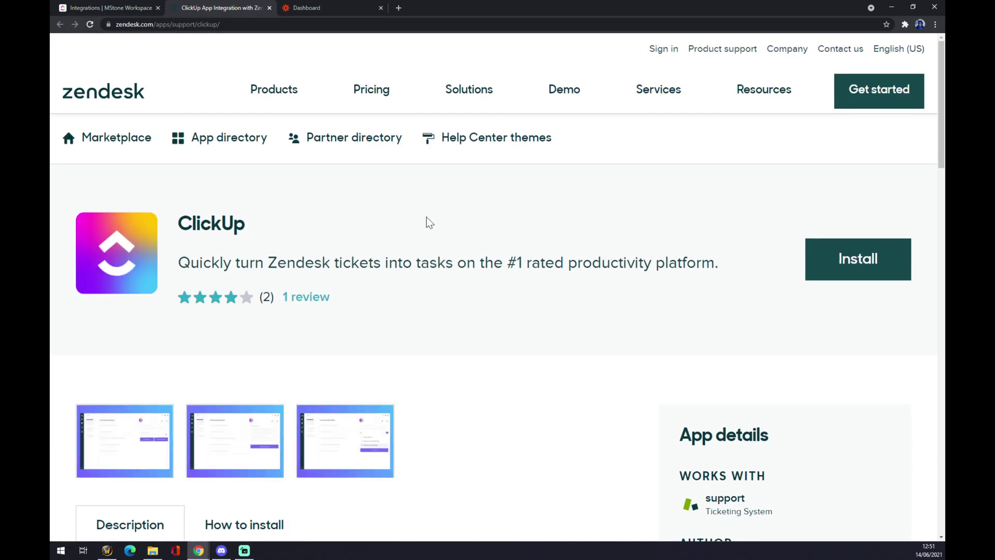
{"action": "key", "text": "ctrl+minus"}
{"action": "key", "text": "ctrl+minus"}
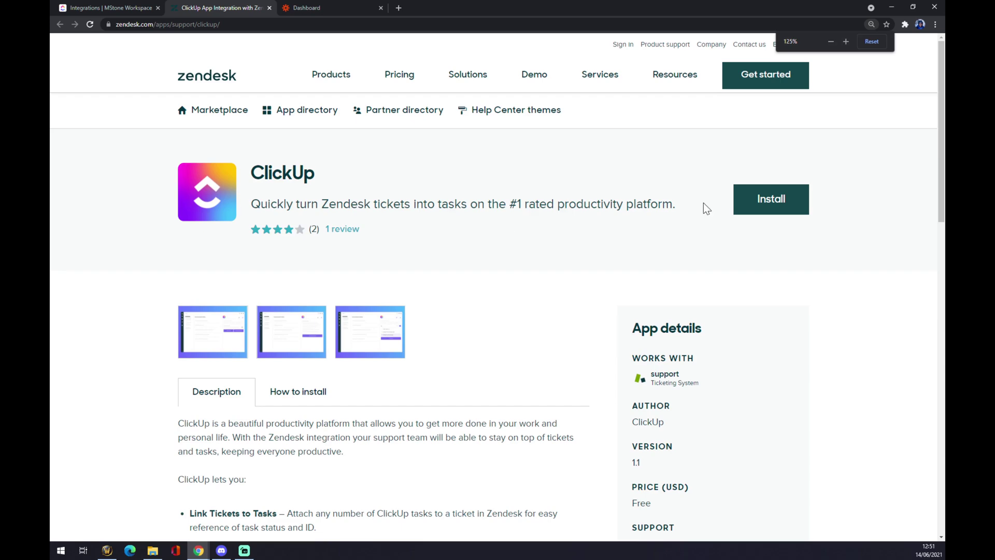
{"action": "left_click", "coordinate": [771, 198]}
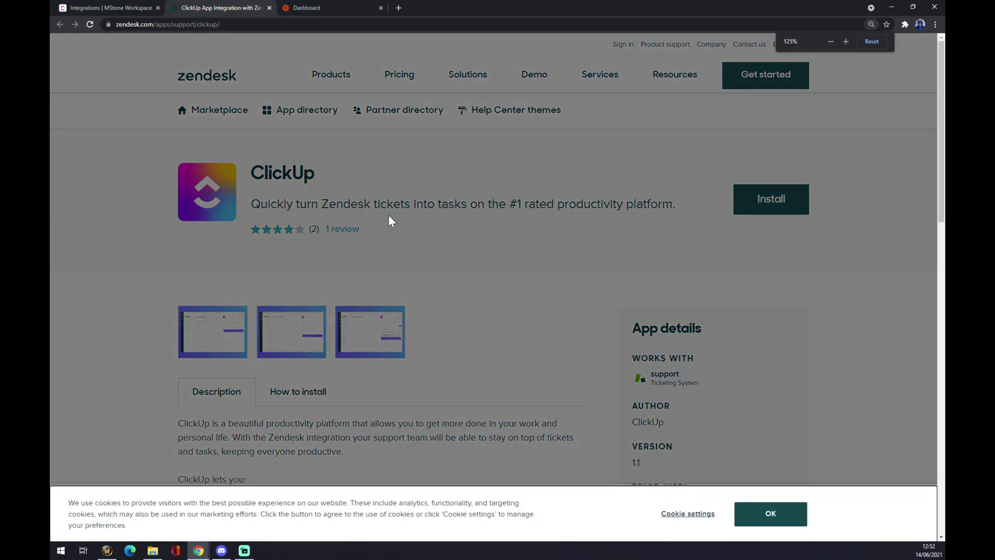
{"action": "left_click", "coordinate": [269, 8]}
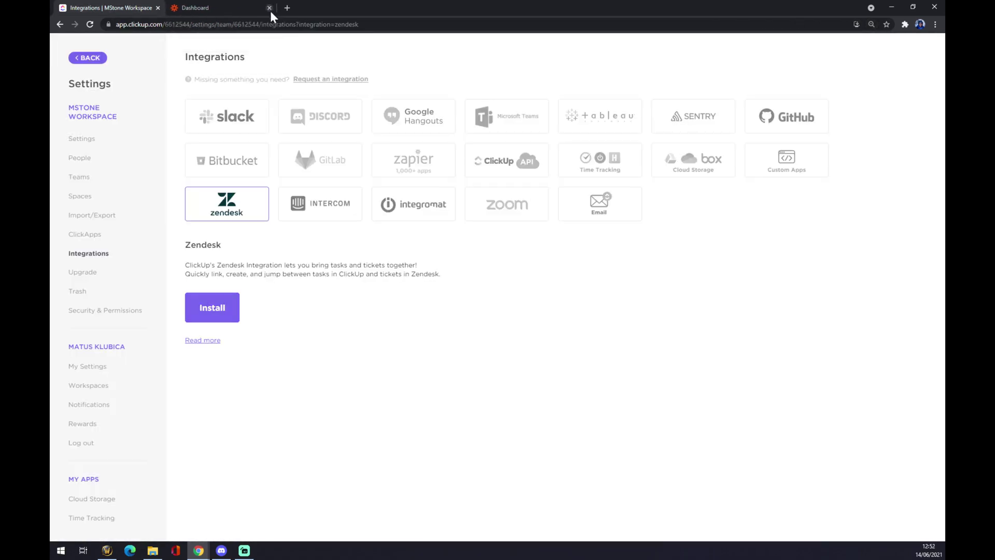
- On the Zapier Dashboard, start a new zap to reach the Trigger step
{"action": "left_click", "coordinate": [219, 10]}
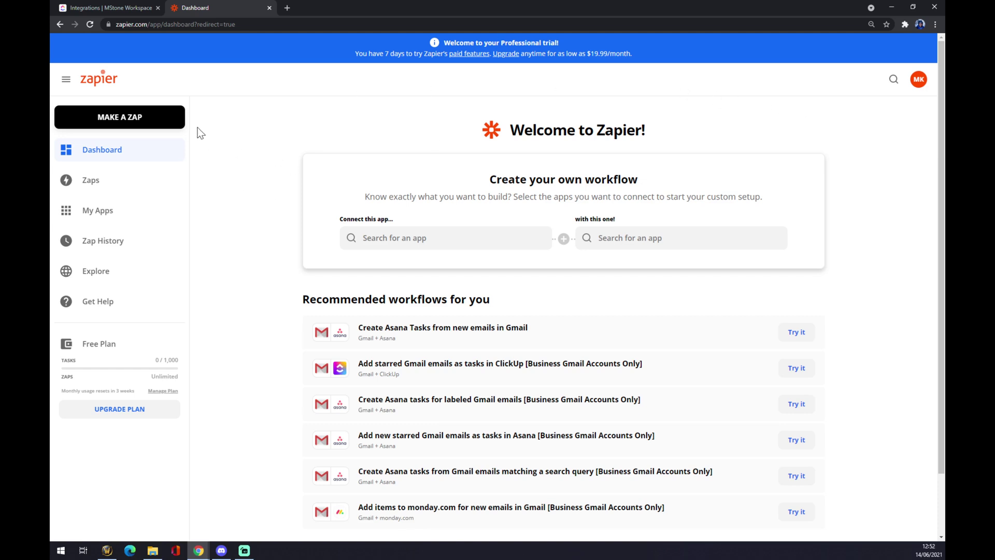
{"action": "left_click", "coordinate": [135, 119]}
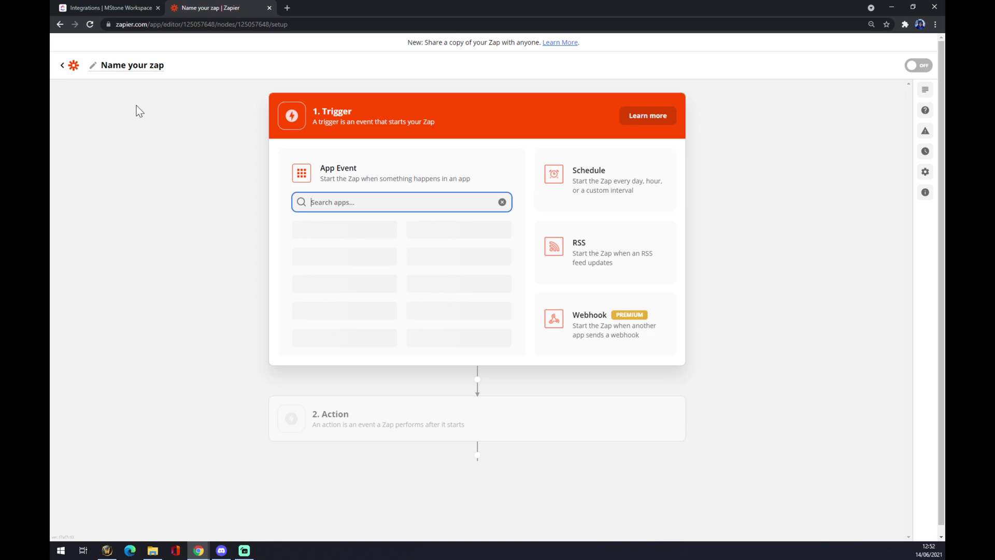
- Name the zap 'clickup to zendesk' and search trigger apps for 'click'
{"action": "left_click", "coordinate": [146, 67]}
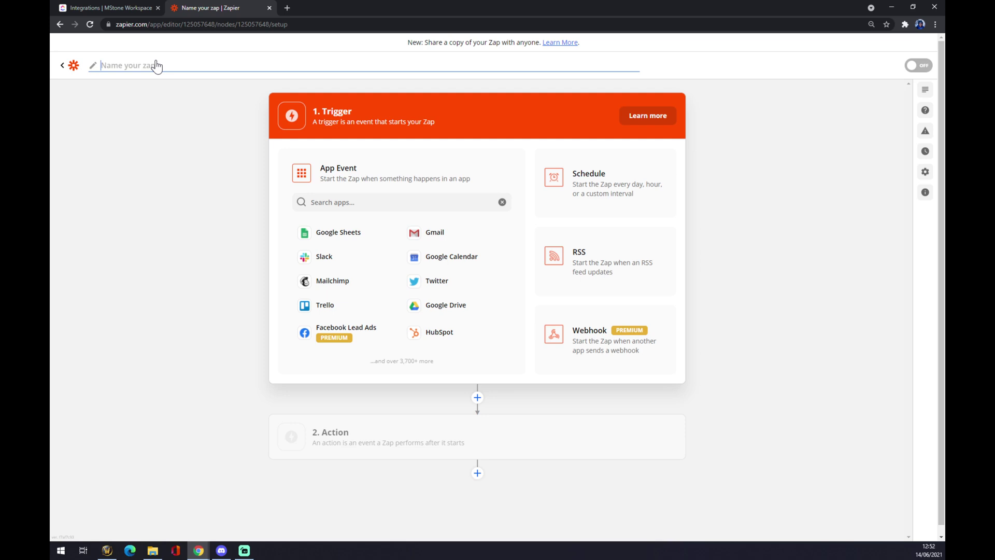
{"action": "type", "text": "clickup to zendesk"}
{"action": "key", "text": "Return"}
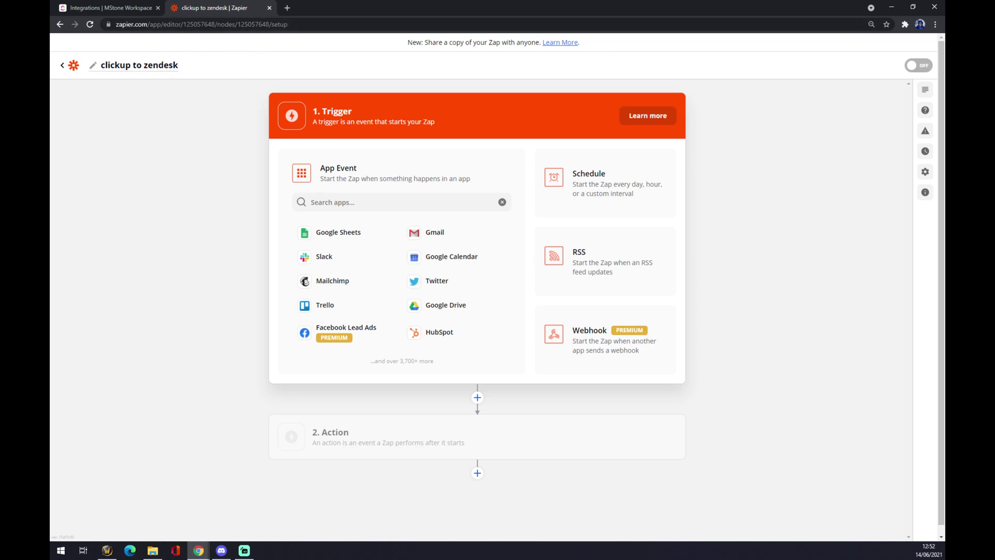
{"action": "left_click", "coordinate": [363, 202]}
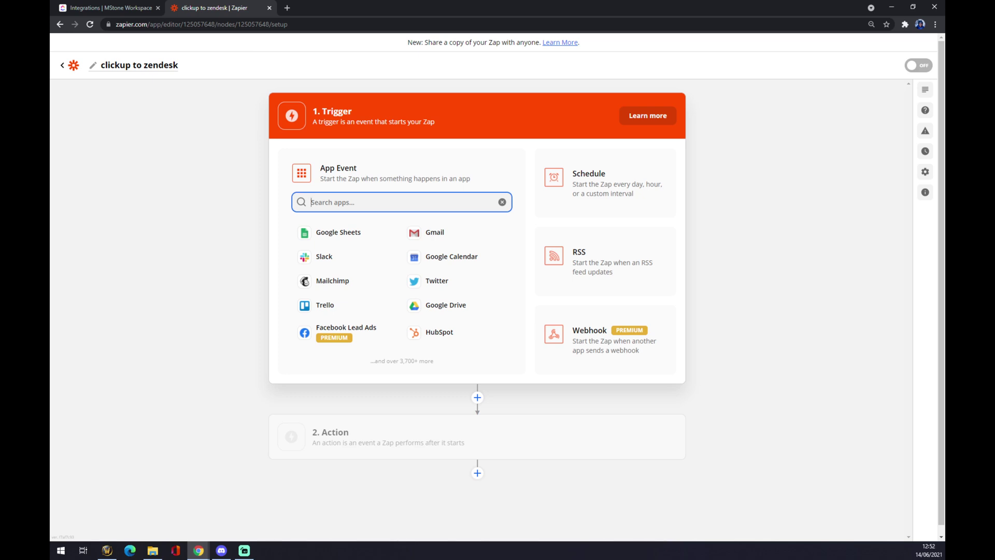
{"action": "type", "text": "click"}
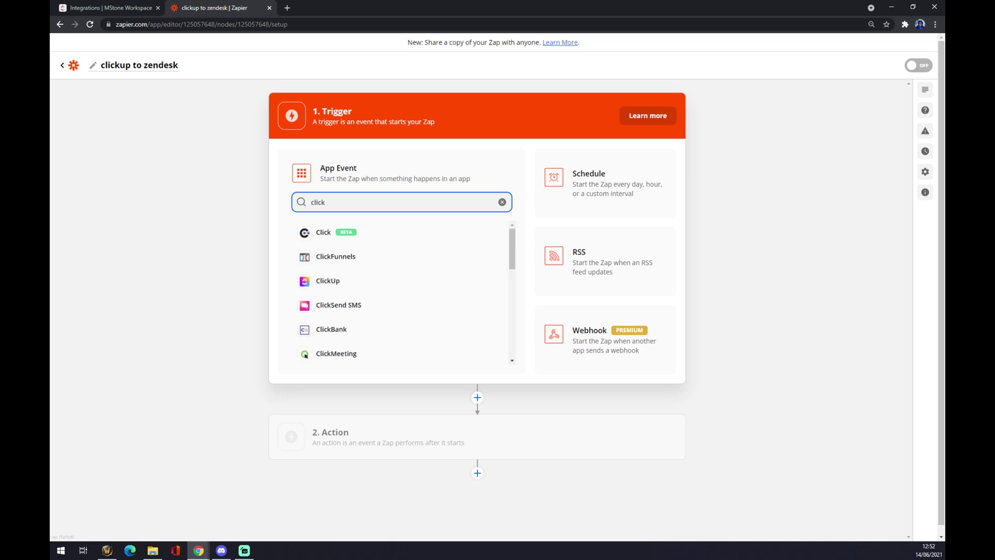
- Choose ClickUp as the trigger app with Task Changes as the trigger event
{"action": "left_click", "coordinate": [324, 281]}
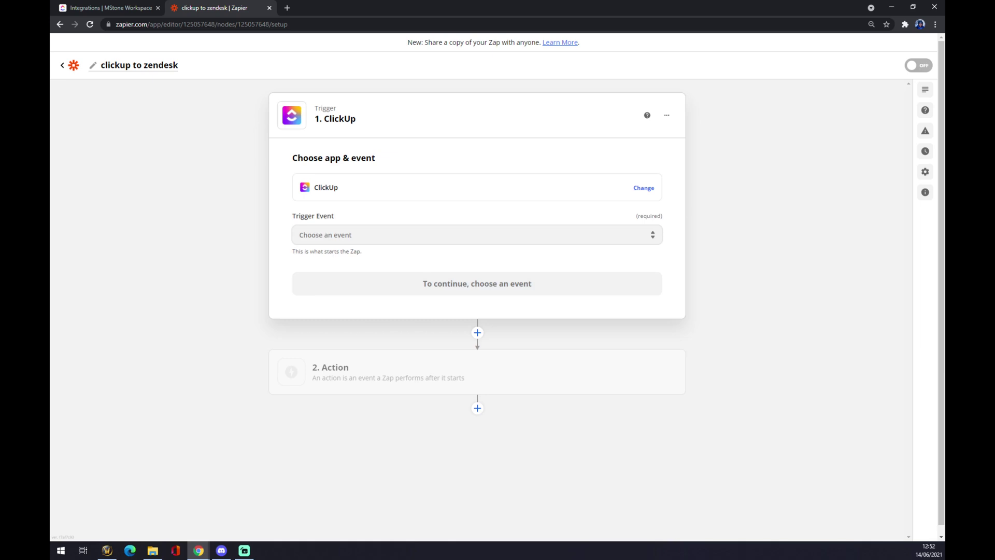
{"action": "left_click", "coordinate": [331, 235]}
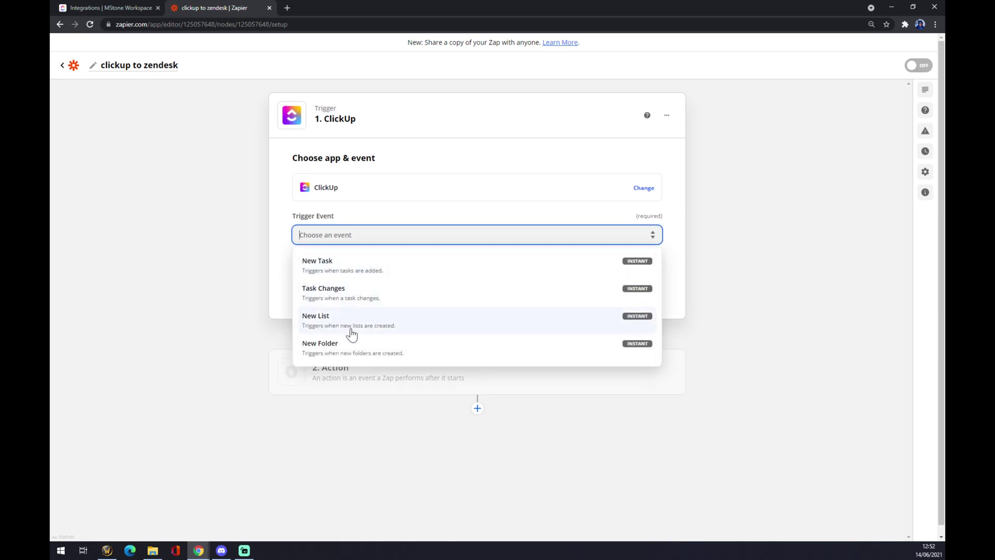
{"action": "left_click", "coordinate": [336, 299]}
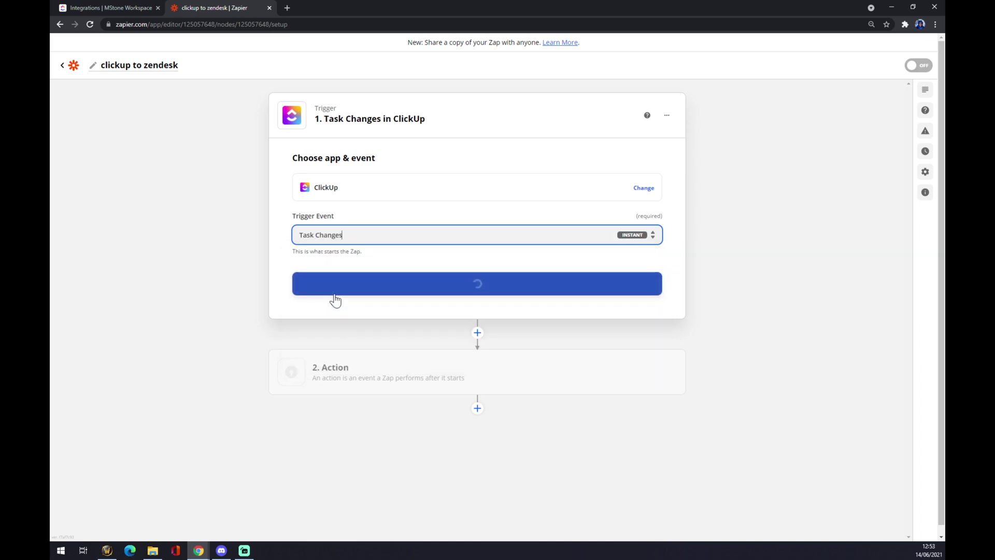
{"action": "left_click", "coordinate": [343, 295]}
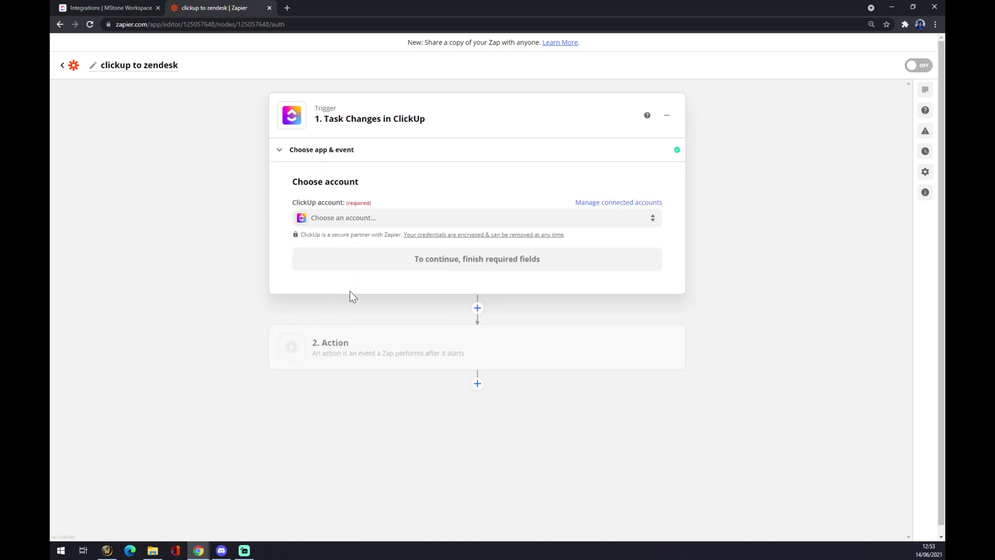
- Connect the existing ClickUp account to the trigger
{"action": "left_click", "coordinate": [359, 227]}
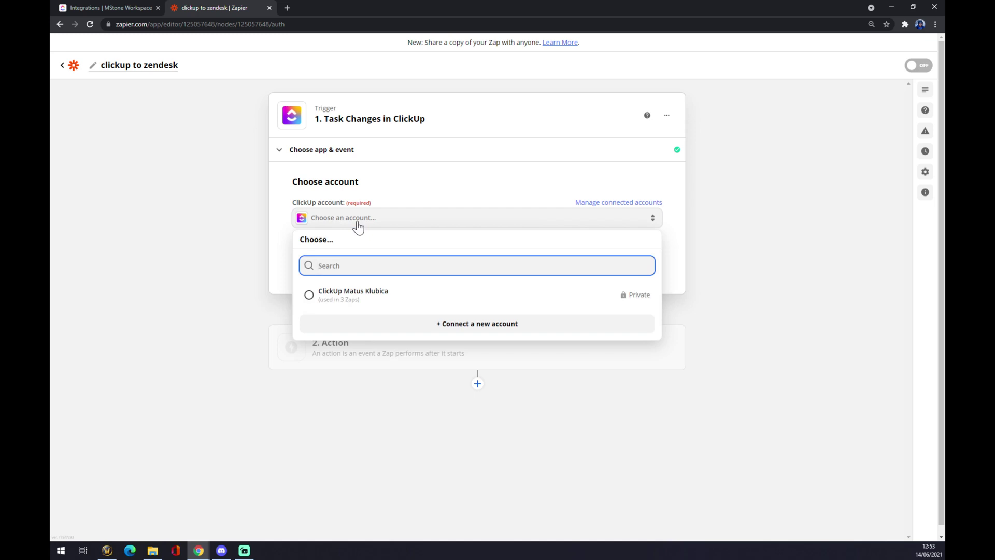
{"action": "left_click", "coordinate": [349, 299]}
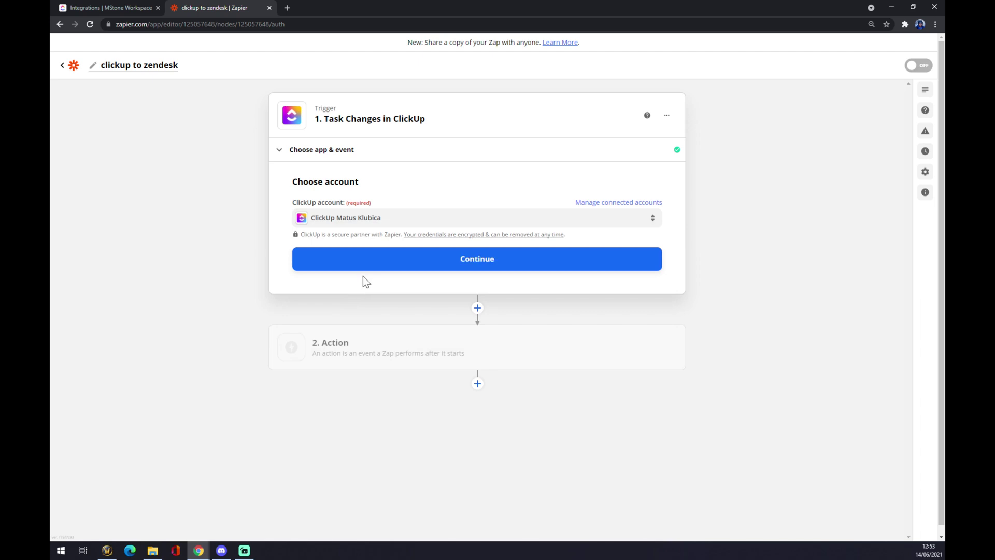
{"action": "left_click", "coordinate": [367, 267]}
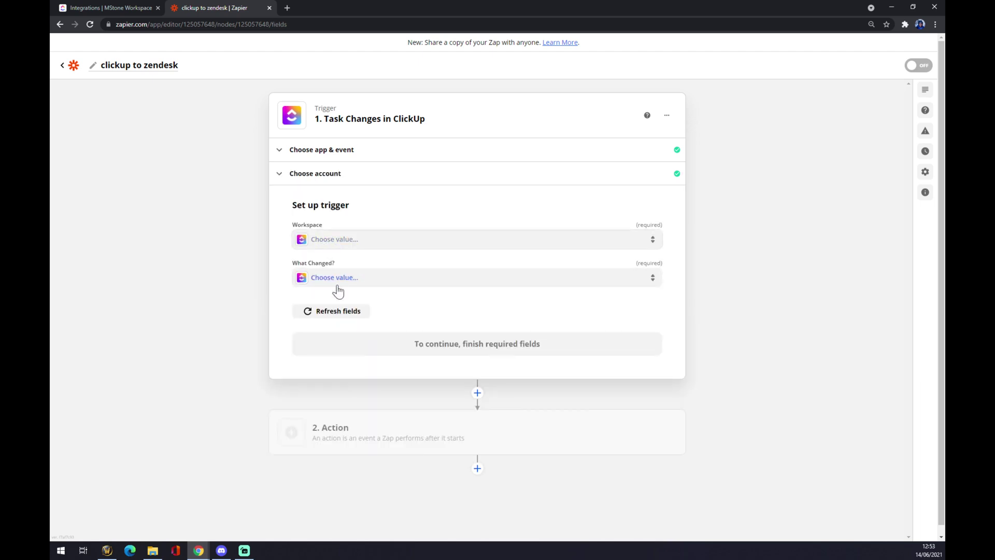
- Set the trigger Workspace to MStone Workspace and What Changed to Status
{"action": "left_click", "coordinate": [333, 242]}
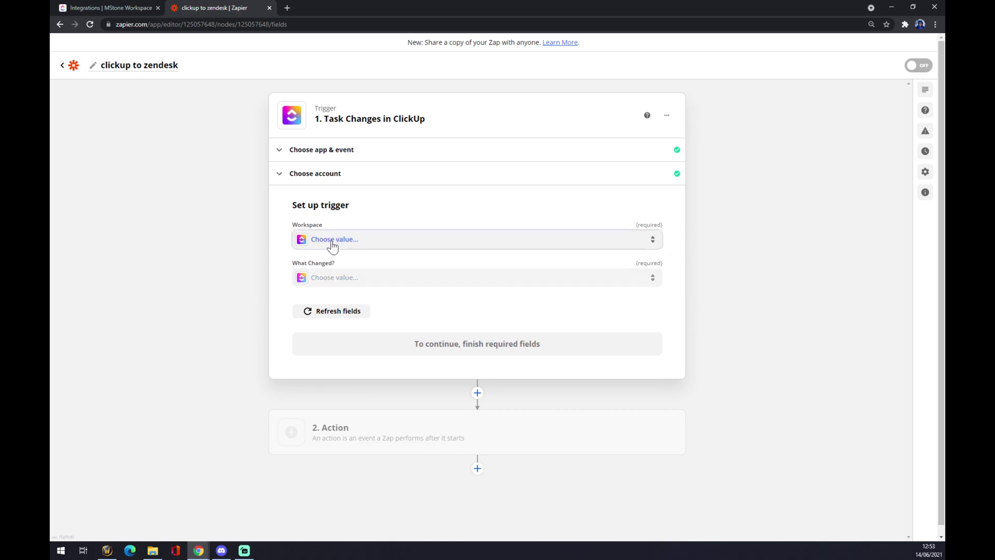
{"action": "left_click", "coordinate": [332, 320]}
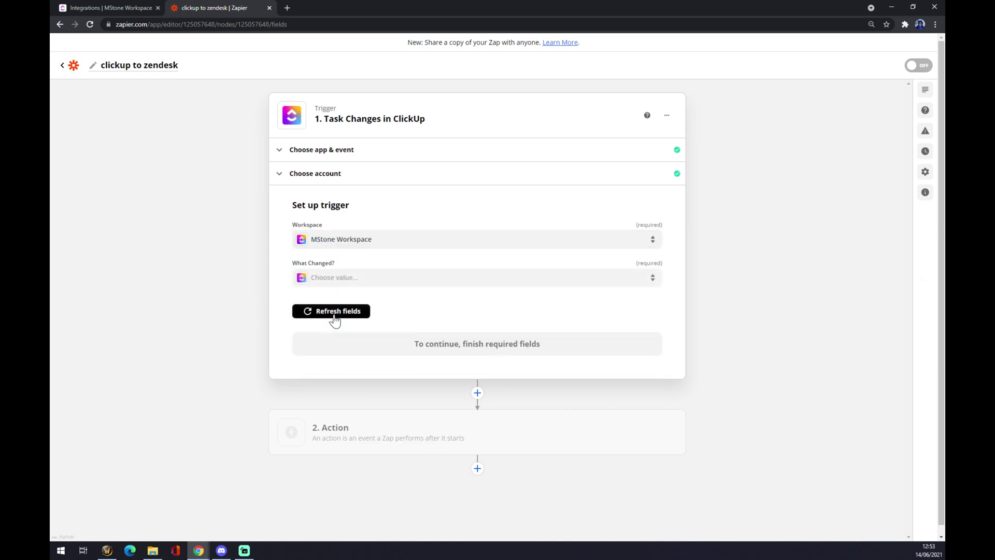
{"action": "left_click", "coordinate": [328, 326]}
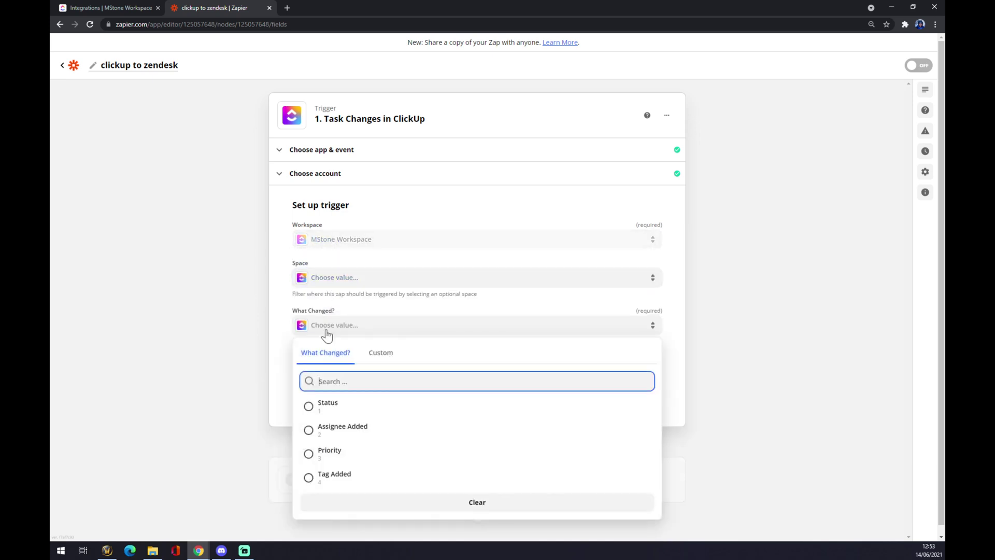
{"action": "left_click", "coordinate": [337, 403]}
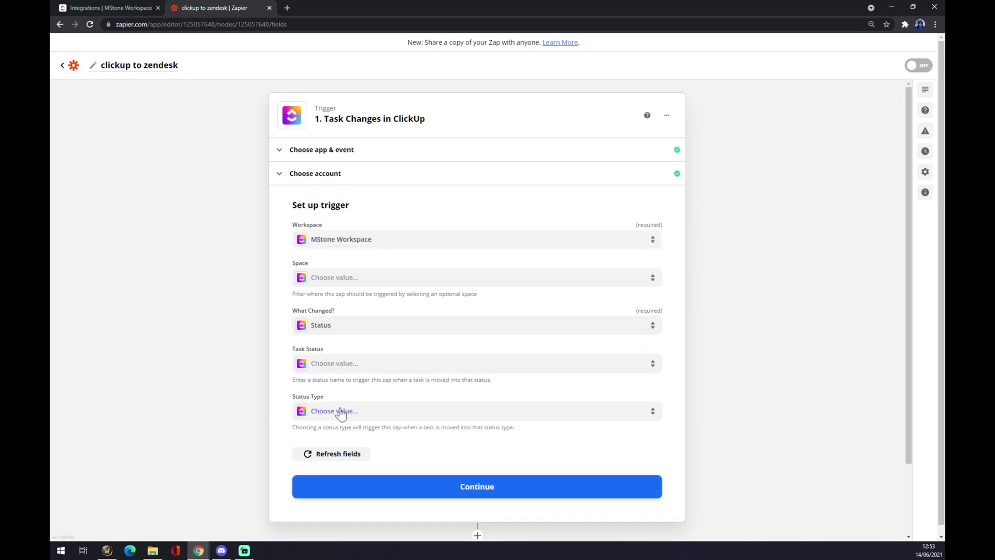
{"action": "left_click", "coordinate": [378, 489]}
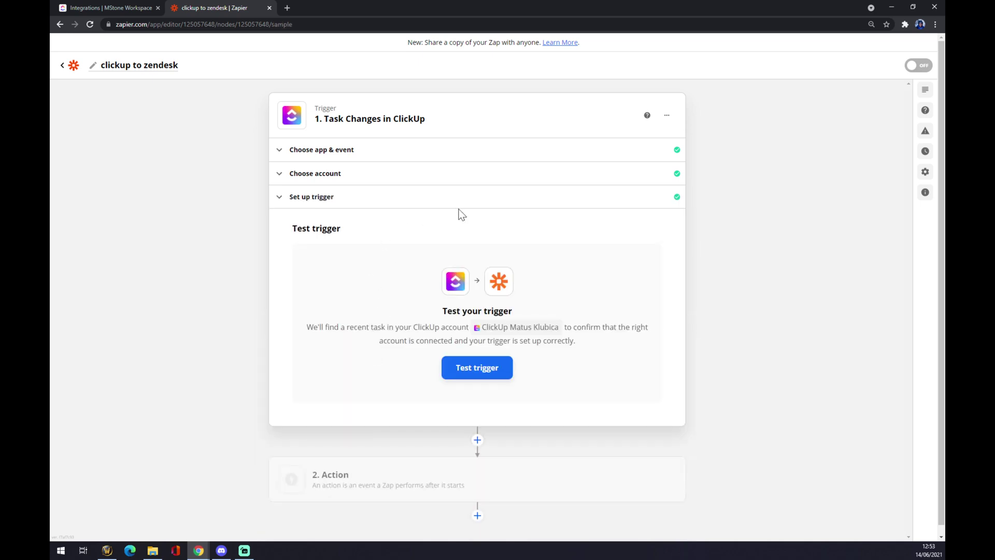
- Search 'zendes' and choose Zendesk as the action app, then list its action events
{"action": "left_click", "coordinate": [388, 478]}
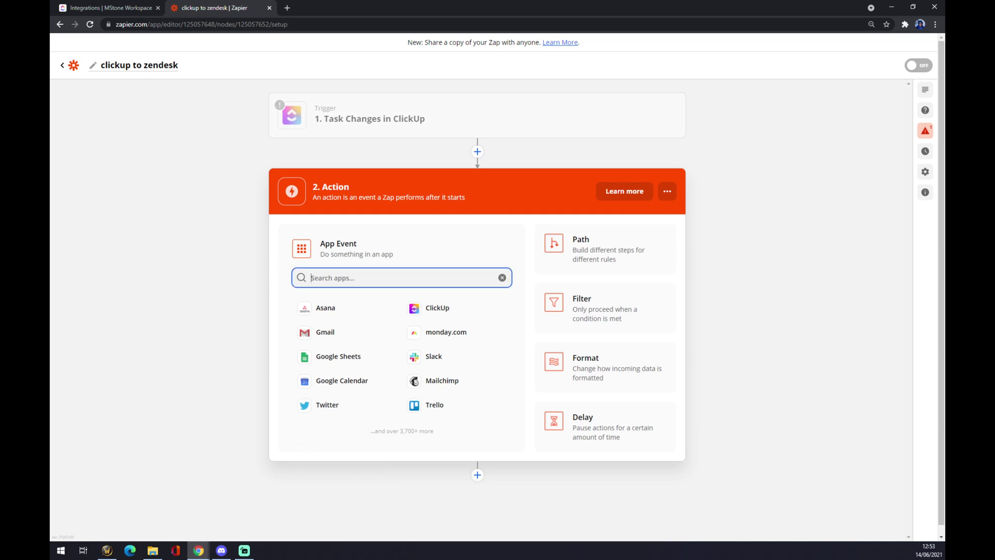
{"action": "type", "text": "zendes"}
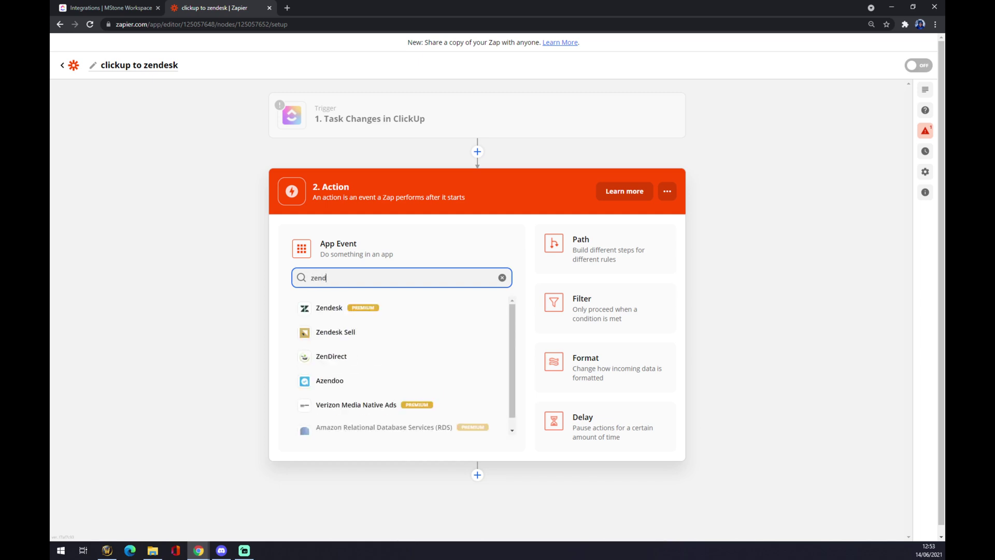
{"action": "left_click", "coordinate": [327, 308]}
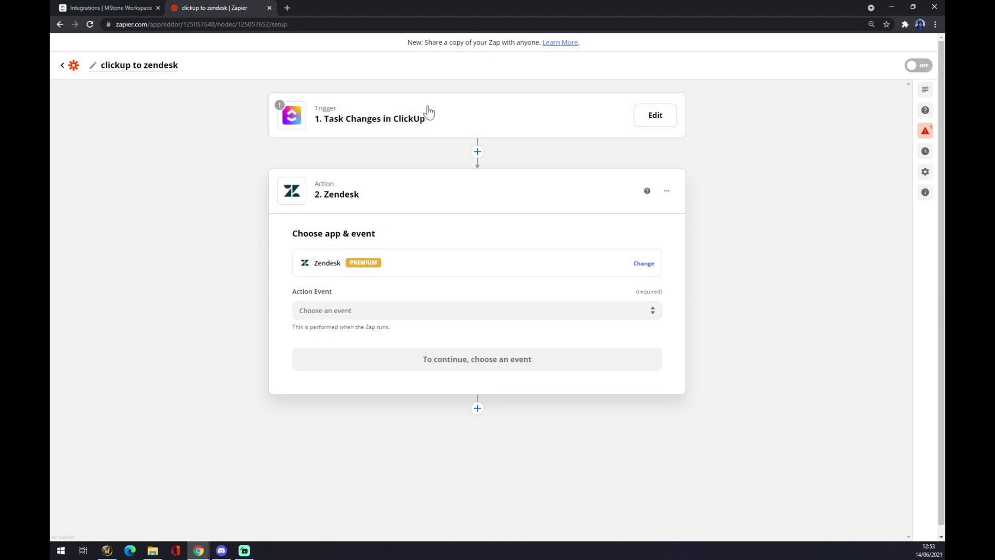
{"action": "left_click", "coordinate": [357, 310]}
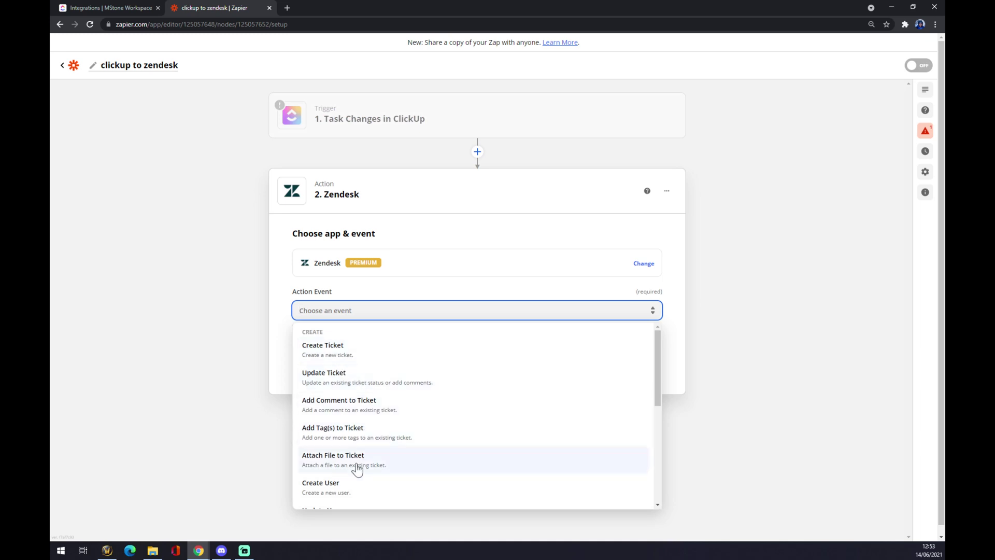
- Select Create User as the Zendesk action event and continue to account selection
{"action": "left_click", "coordinate": [353, 497]}
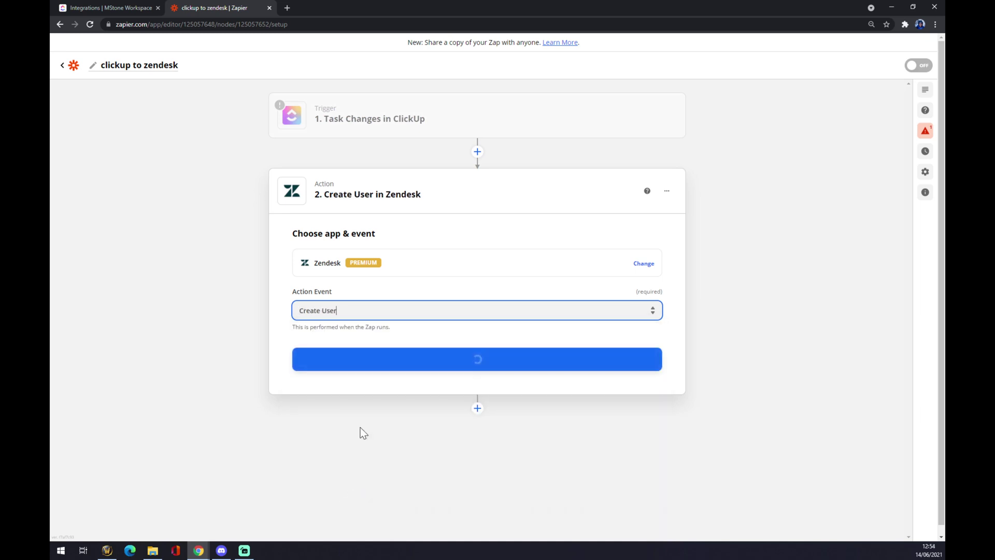
{"action": "left_click", "coordinate": [371, 369]}
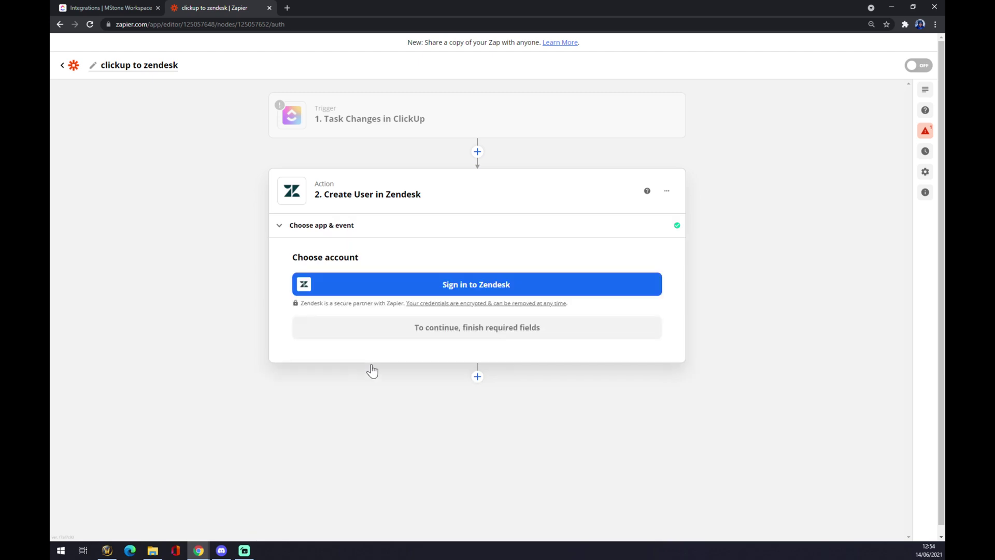